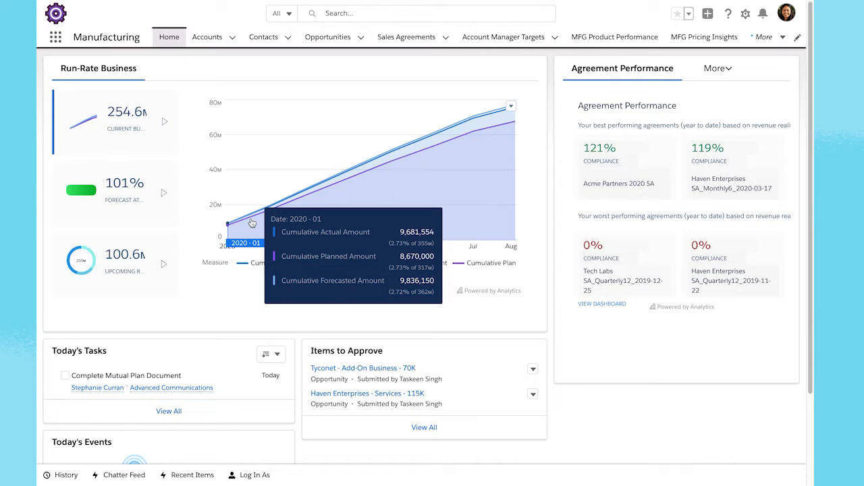
Show the Run-Rate Business chart as forecast attainment, then as upcoming planned amounts.
{"action": "left_click", "coordinate": [165, 191]}
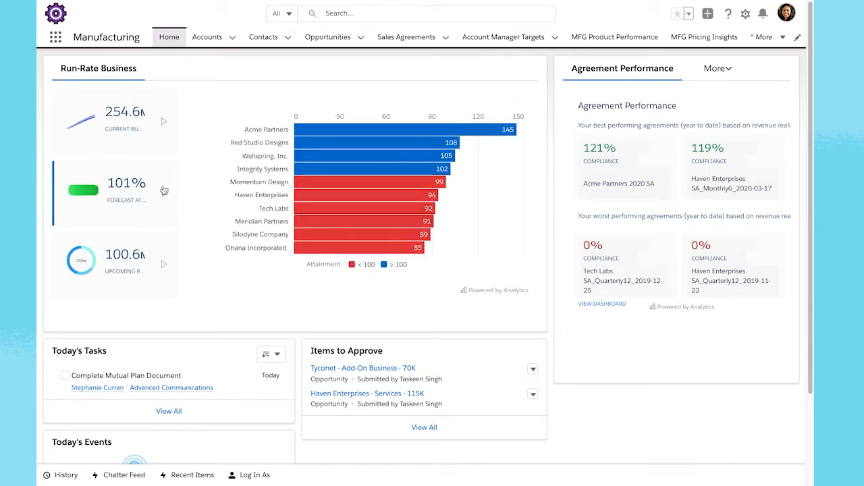
{"action": "left_click", "coordinate": [164, 265]}
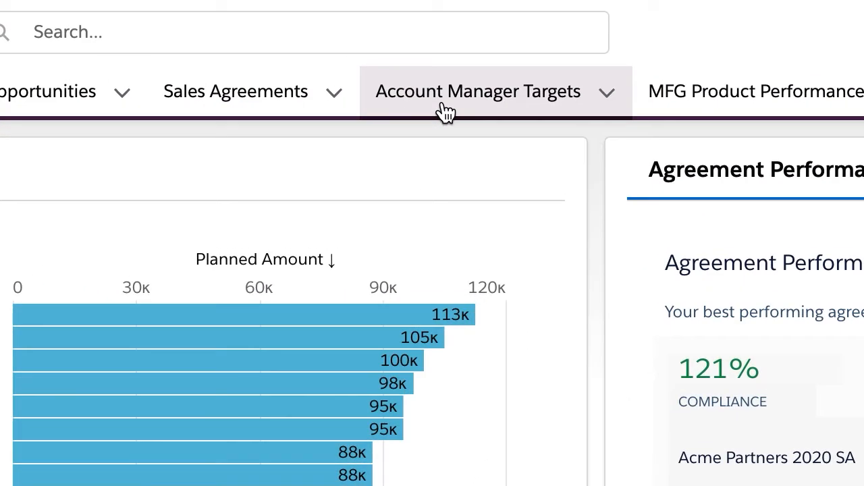
Create account manager target 'Target 4' with target value 200000 and save it.
{"action": "left_click", "coordinate": [446, 101]}
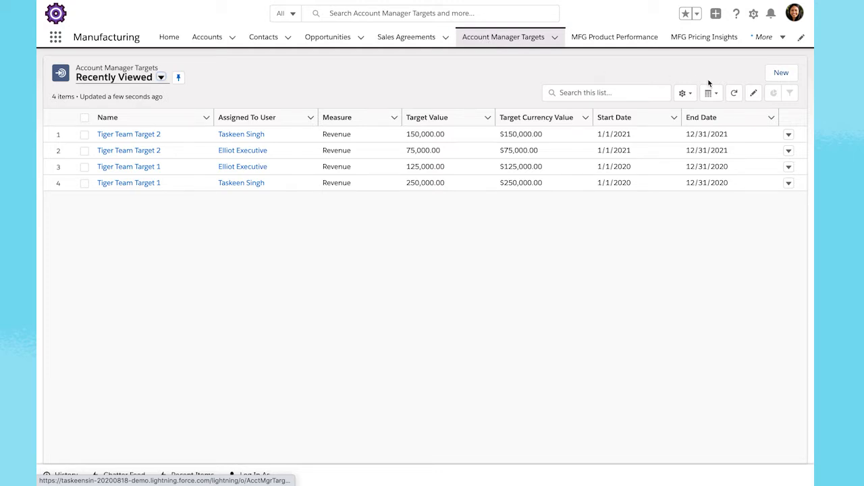
{"action": "left_click", "coordinate": [780, 72]}
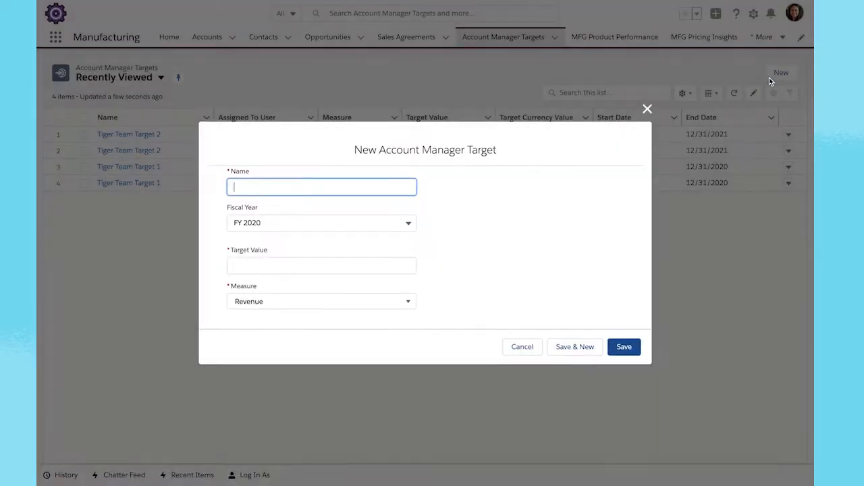
{"action": "type", "text": "Target 4"}
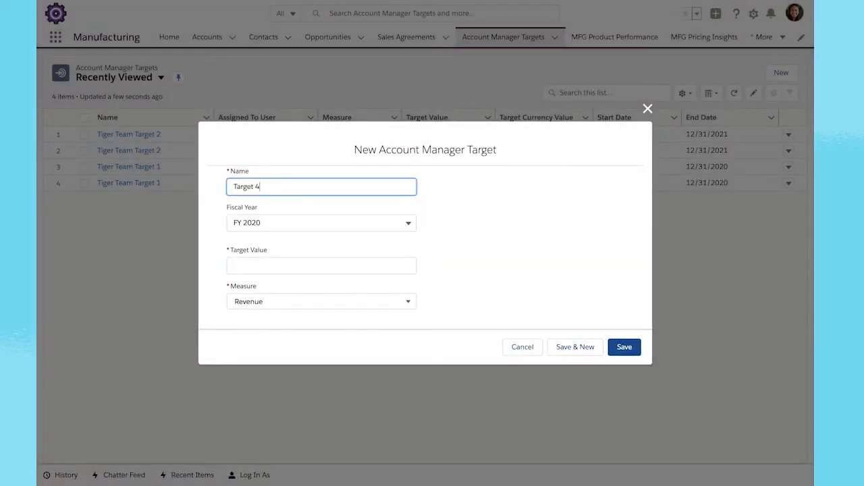
{"action": "left_click", "coordinate": [405, 265]}
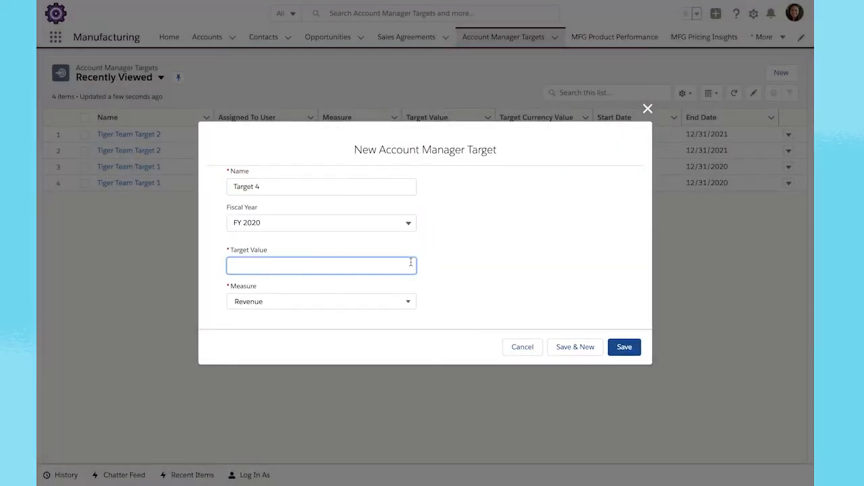
{"action": "type", "text": "200000"}
{"action": "left_click", "coordinate": [623, 347]}
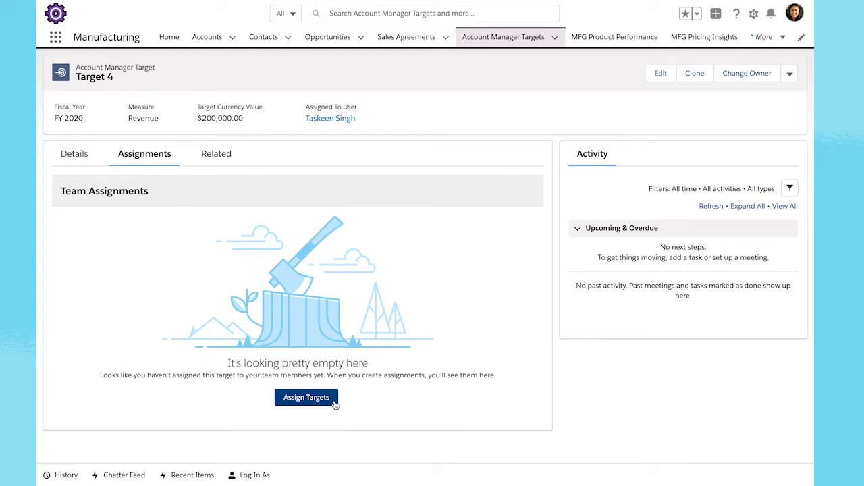
Assign the team member 25% of Target 4, a $50,000 value, and save the assignment.
{"action": "left_click", "coordinate": [334, 403]}
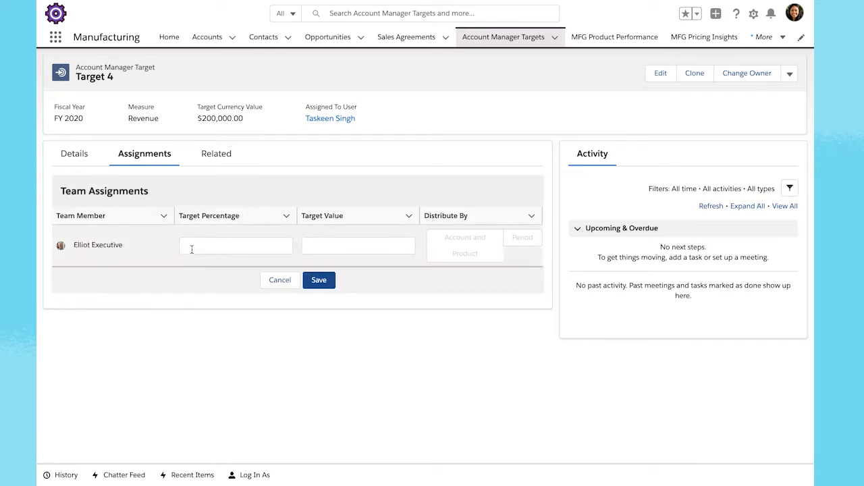
{"action": "left_click", "coordinate": [191, 250]}
{"action": "type", "text": "25"}
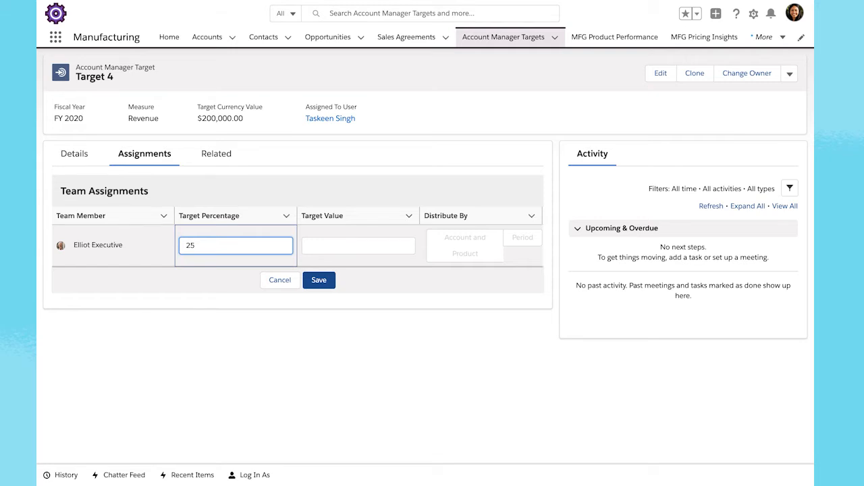
{"action": "key", "text": "Tab"}
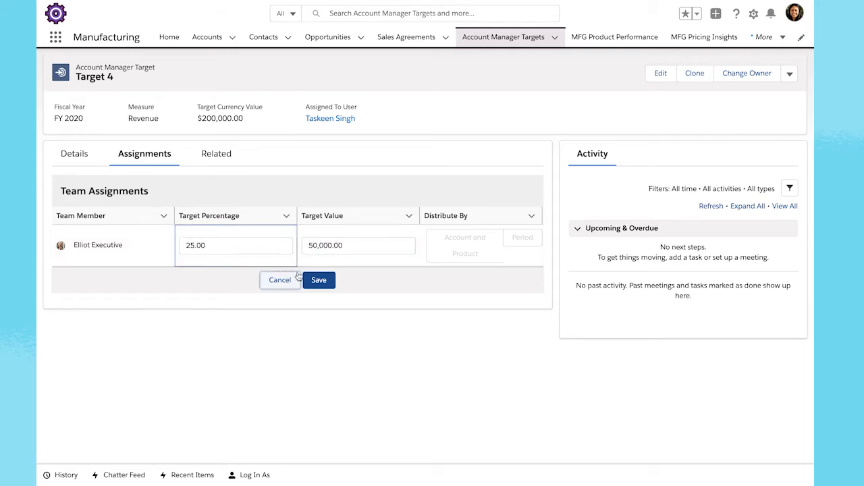
{"action": "left_click", "coordinate": [319, 280]}
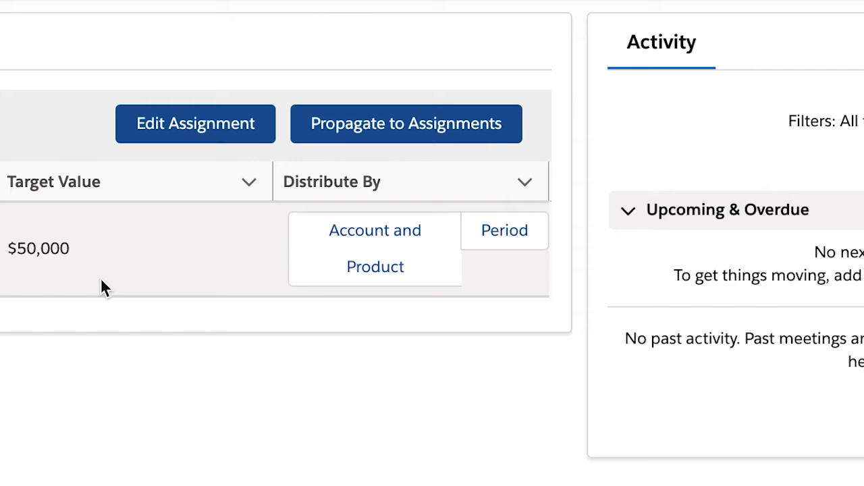
Distribute 50% ($25,000) of the assignment to account NetAssist, Inc. and save.
{"action": "left_click", "coordinate": [310, 248]}
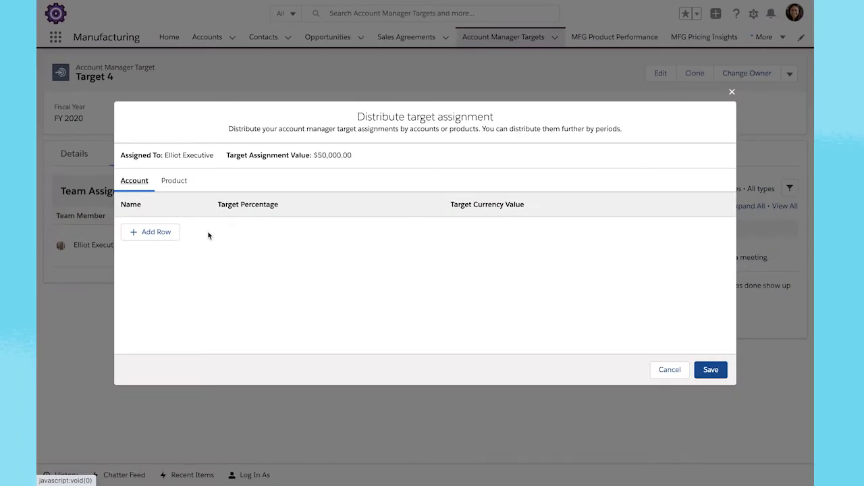
{"action": "left_click", "coordinate": [156, 232]}
{"action": "left_click", "coordinate": [182, 229]}
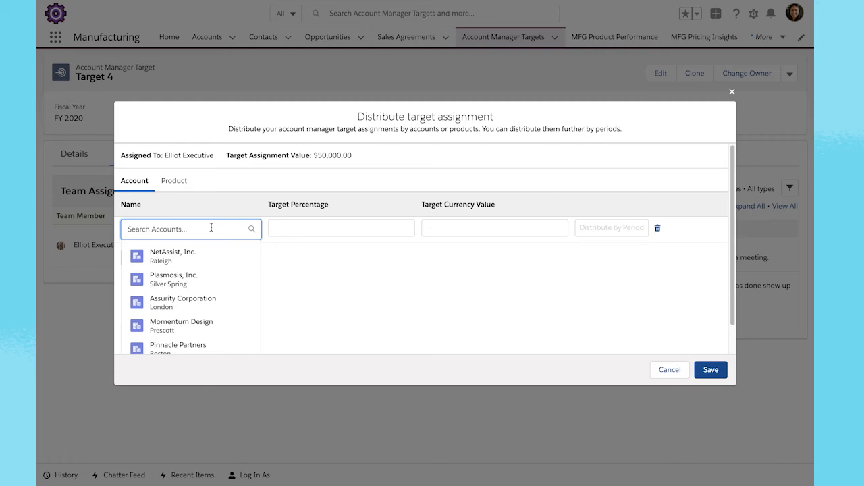
{"action": "left_click", "coordinate": [207, 255]}
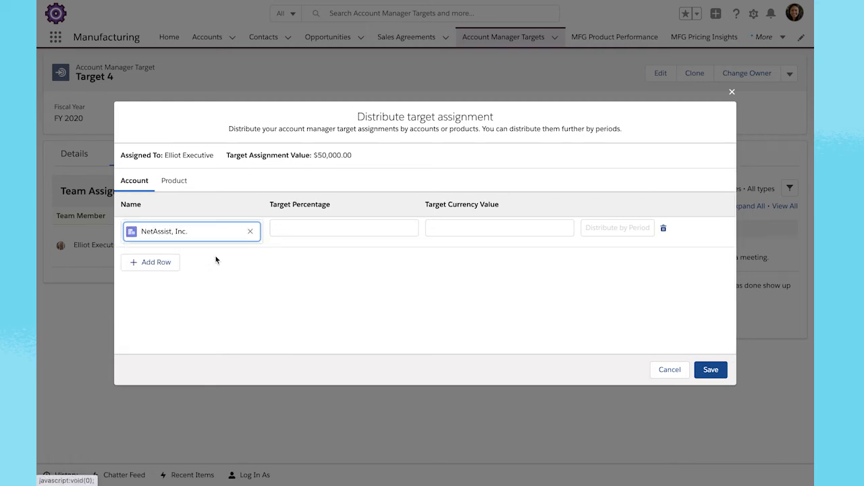
{"action": "left_click", "coordinate": [287, 227]}
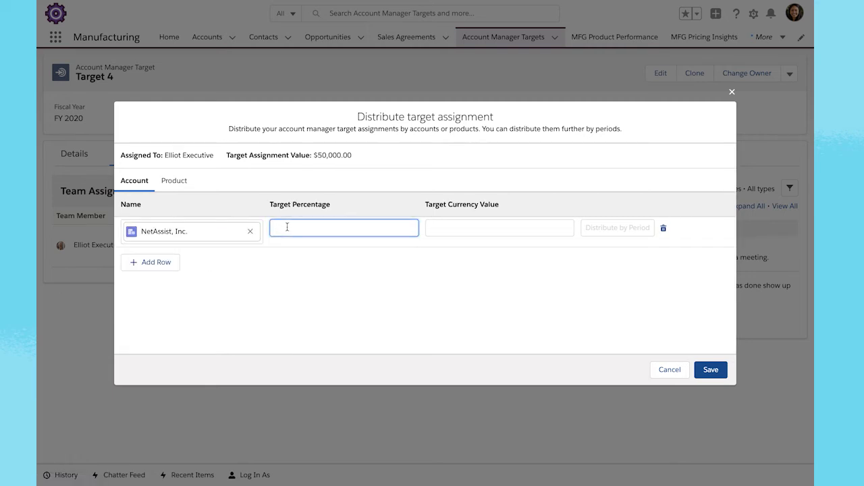
{"action": "type", "text": "50"}
{"action": "key", "text": "Tab"}
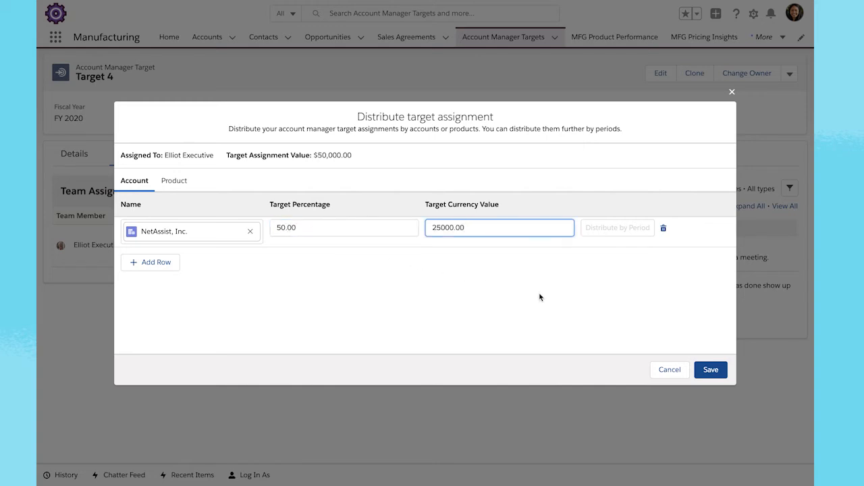
{"action": "left_click", "coordinate": [709, 369]}
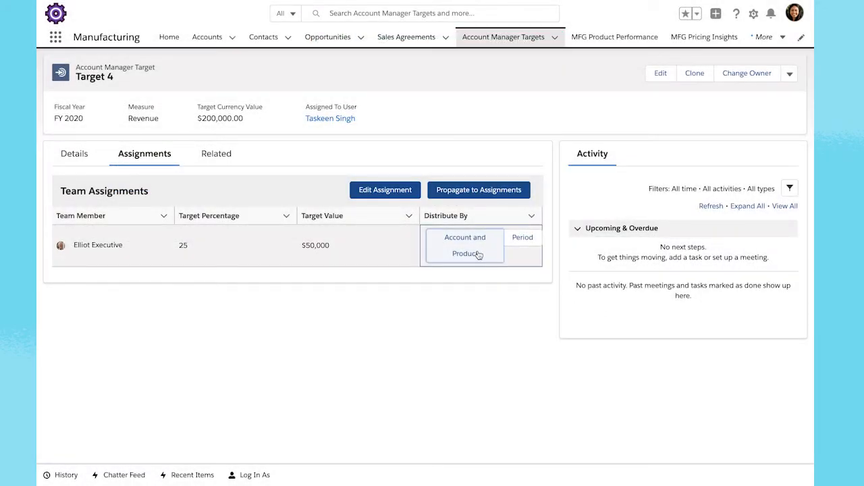
Add a product row with list price 500 and 75% ($37,500) and save the distribution.
{"action": "left_click", "coordinate": [479, 253]}
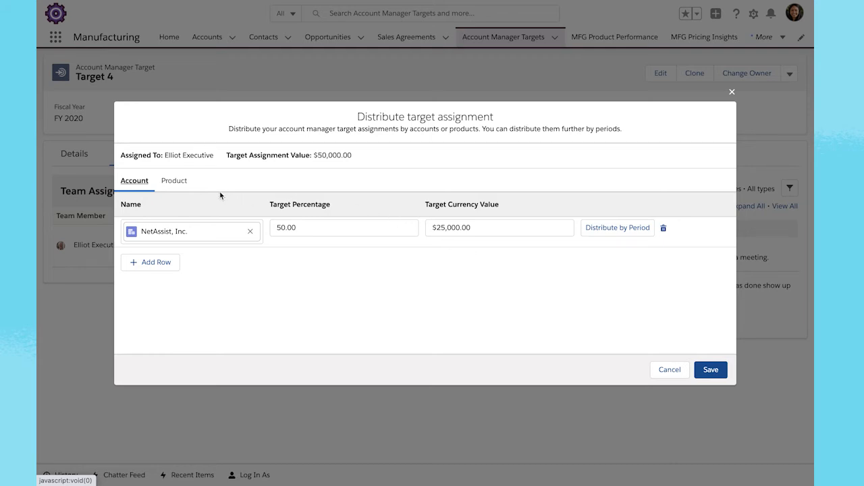
{"action": "left_click", "coordinate": [174, 181]}
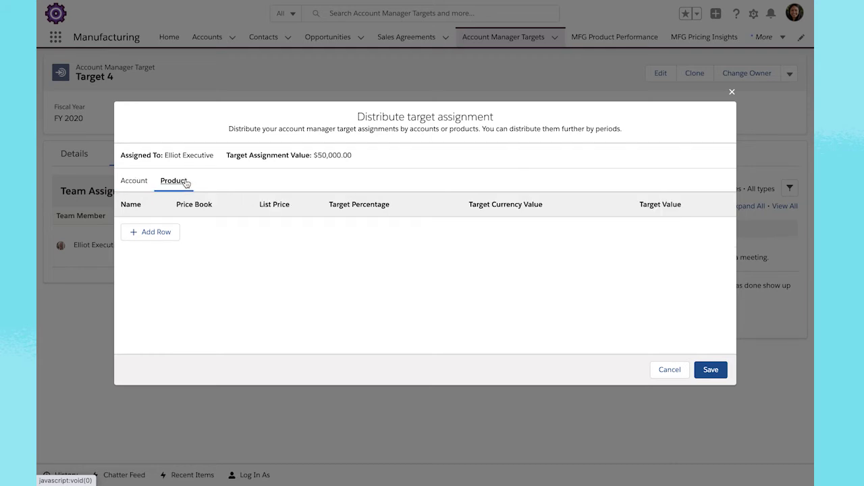
{"action": "left_click", "coordinate": [156, 231]}
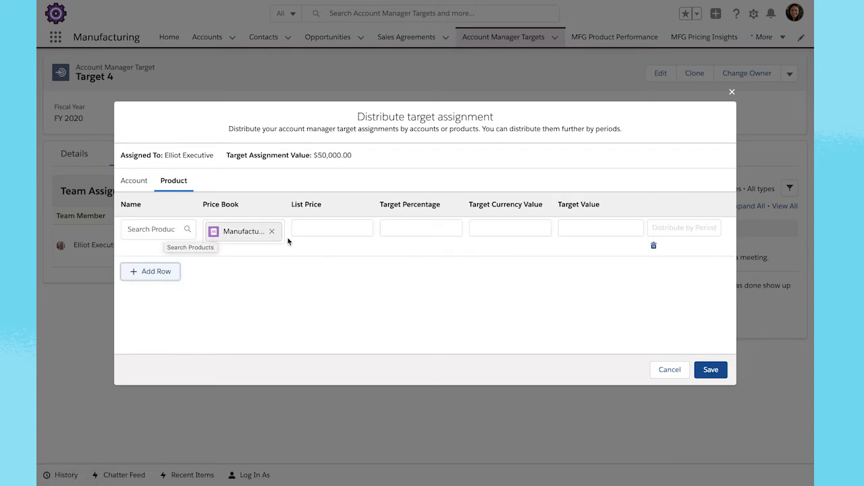
{"action": "left_click", "coordinate": [319, 232]}
{"action": "type", "text": "500"}
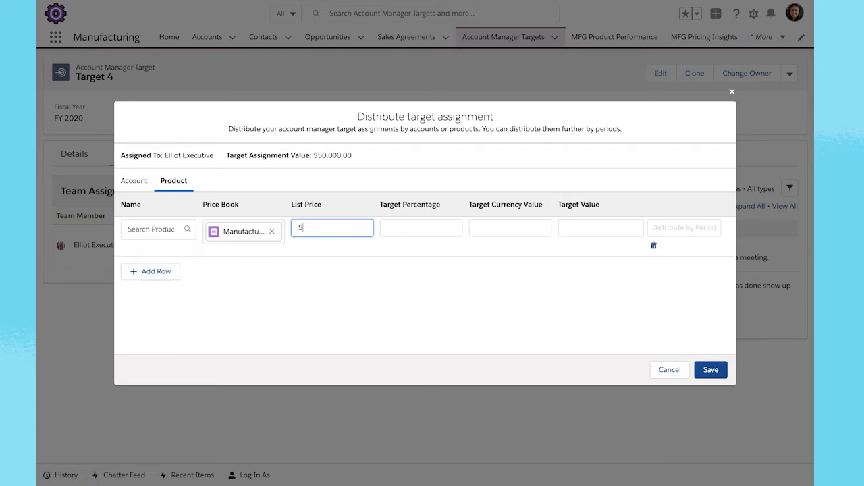
{"action": "key", "text": "Tab"}
{"action": "type", "text": "75"}
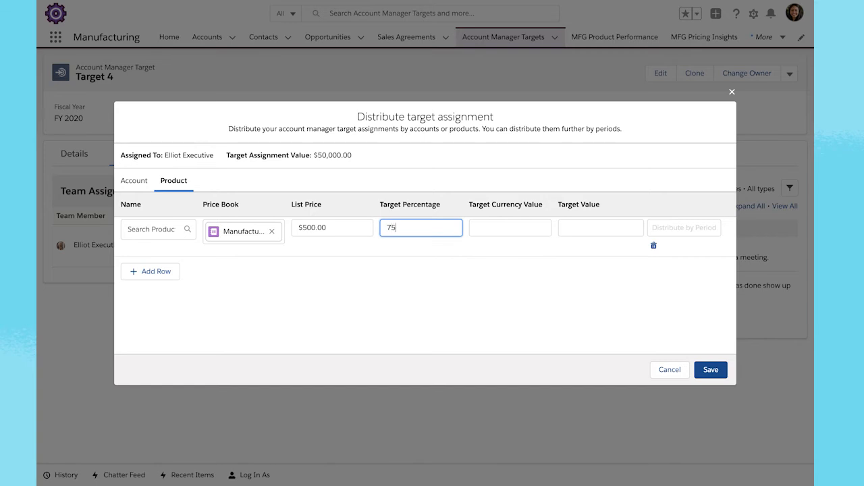
{"action": "key", "text": "Tab"}
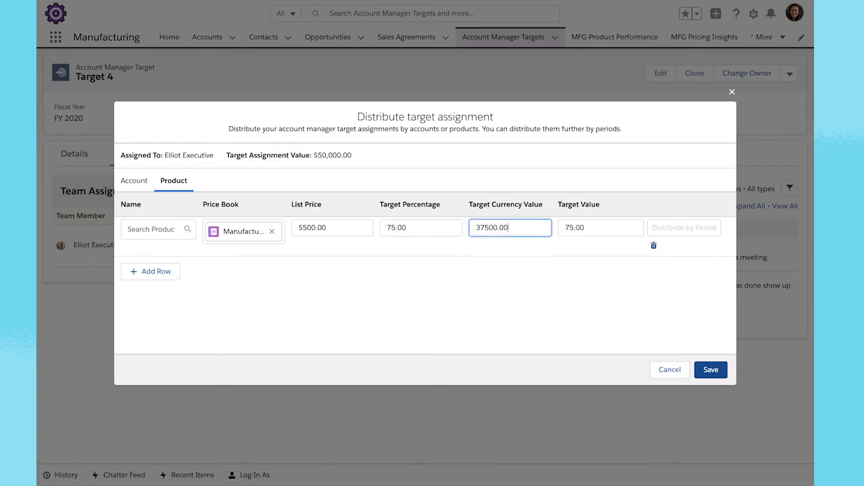
{"action": "left_click", "coordinate": [710, 370]}
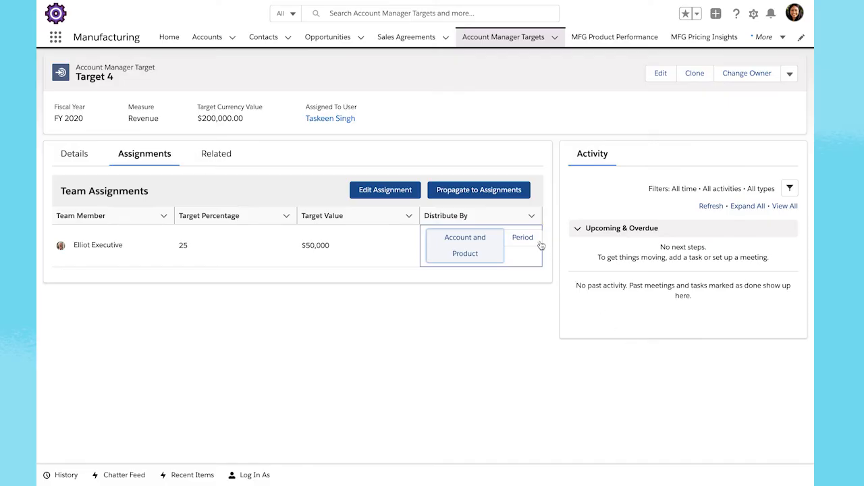
Review the assignment's monthly period split and cancel without saving.
{"action": "left_click", "coordinate": [522, 237]}
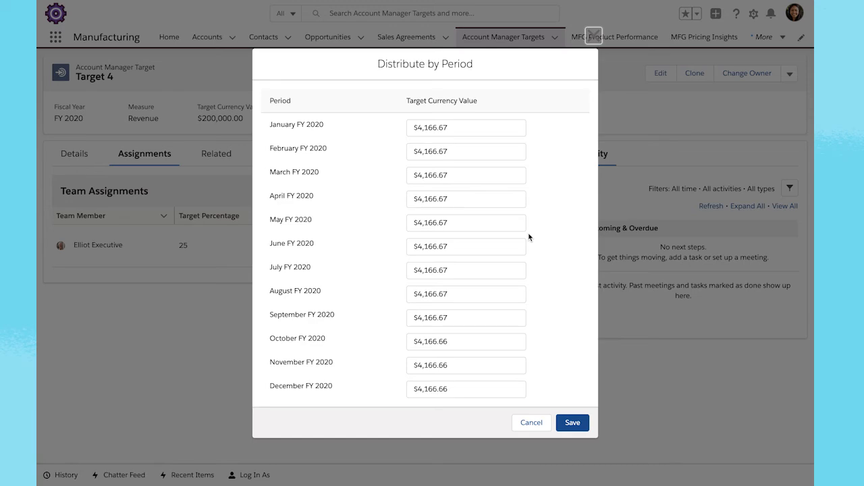
{"action": "left_click", "coordinate": [531, 422]}
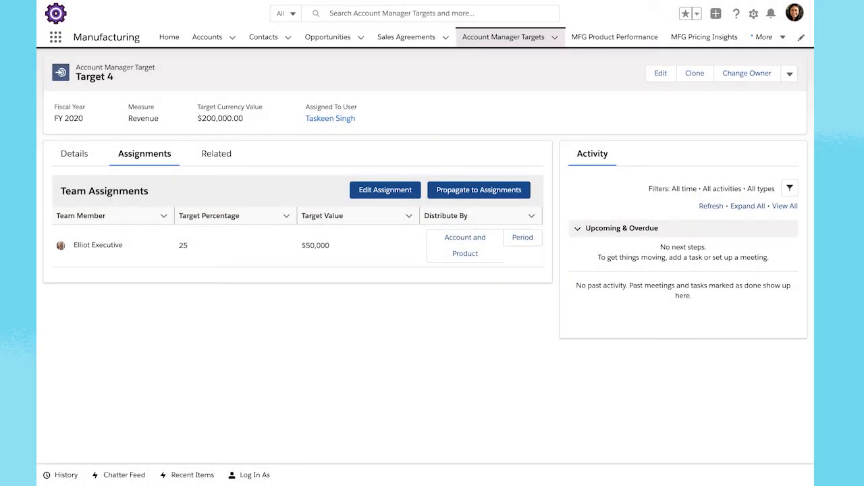